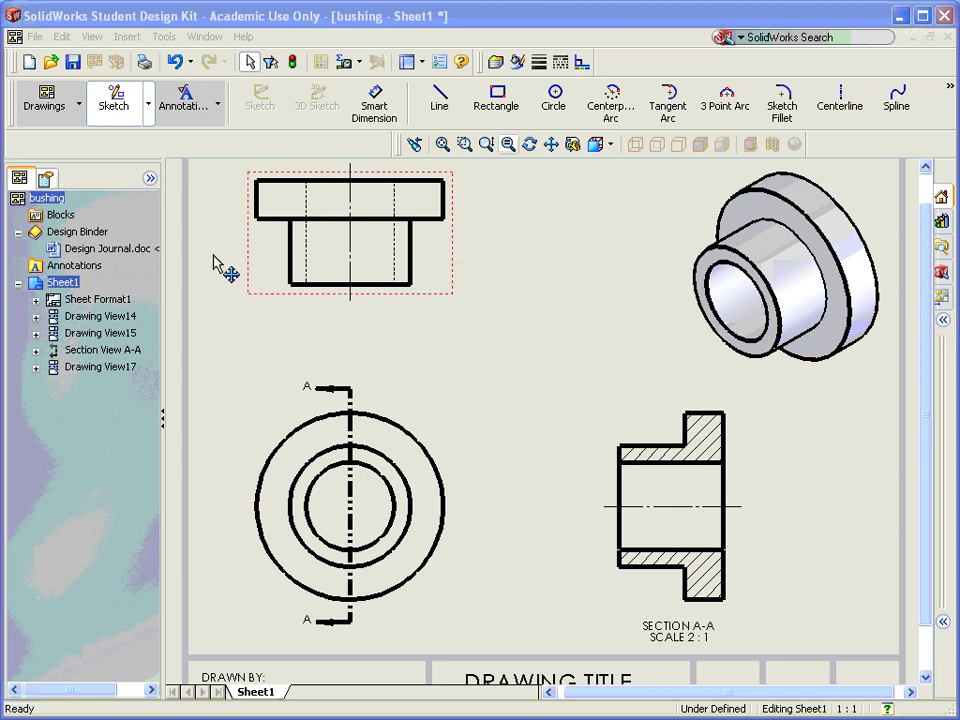
Open Insert > Model Items and widen the panel, keeping Entire model and import into all views
{"action": "left_click", "coordinate": [130, 37]}
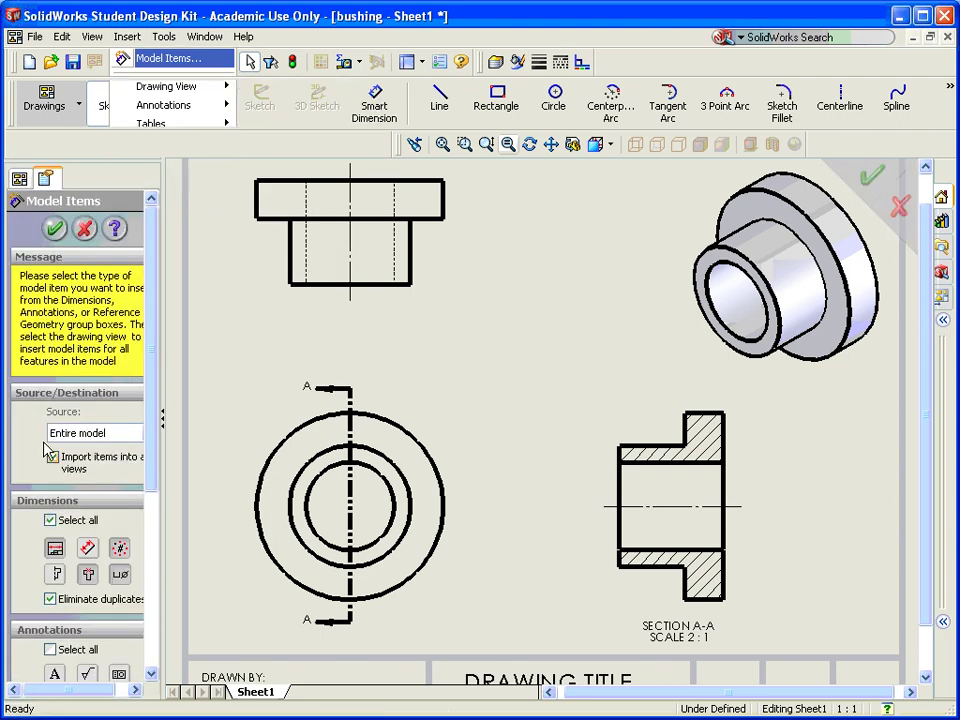
{"action": "left_click_drag", "start_coordinate": [162, 444], "coordinate": [186, 448]}
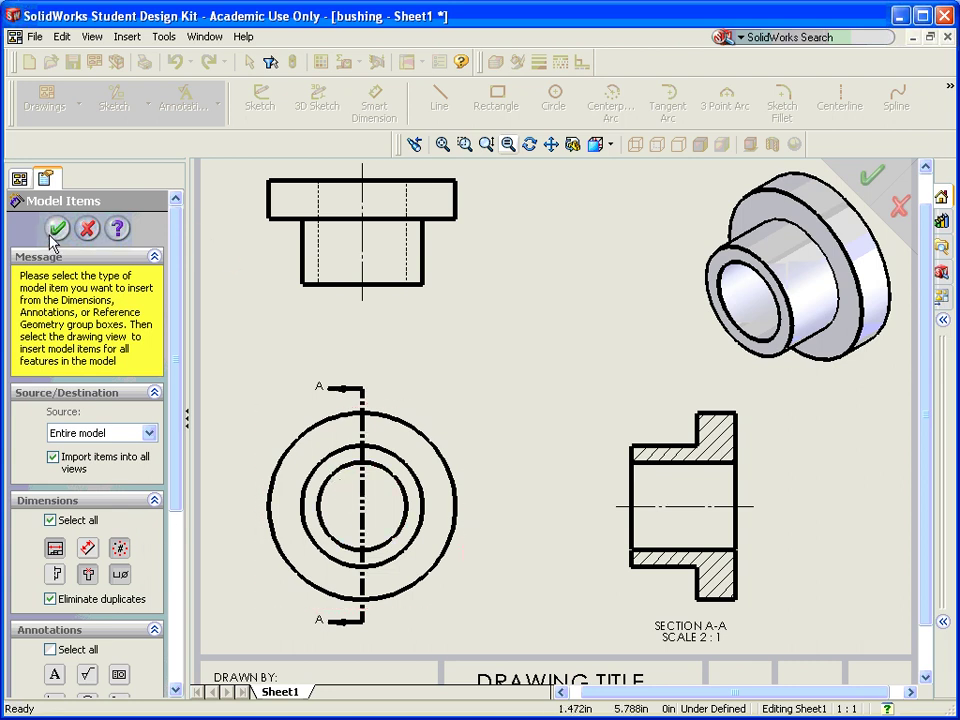
Import the model dimensions, then stack Ø.630, Ø.866 and Ø1.339 left of Section A-A
{"action": "left_click", "coordinate": [447, 452]}
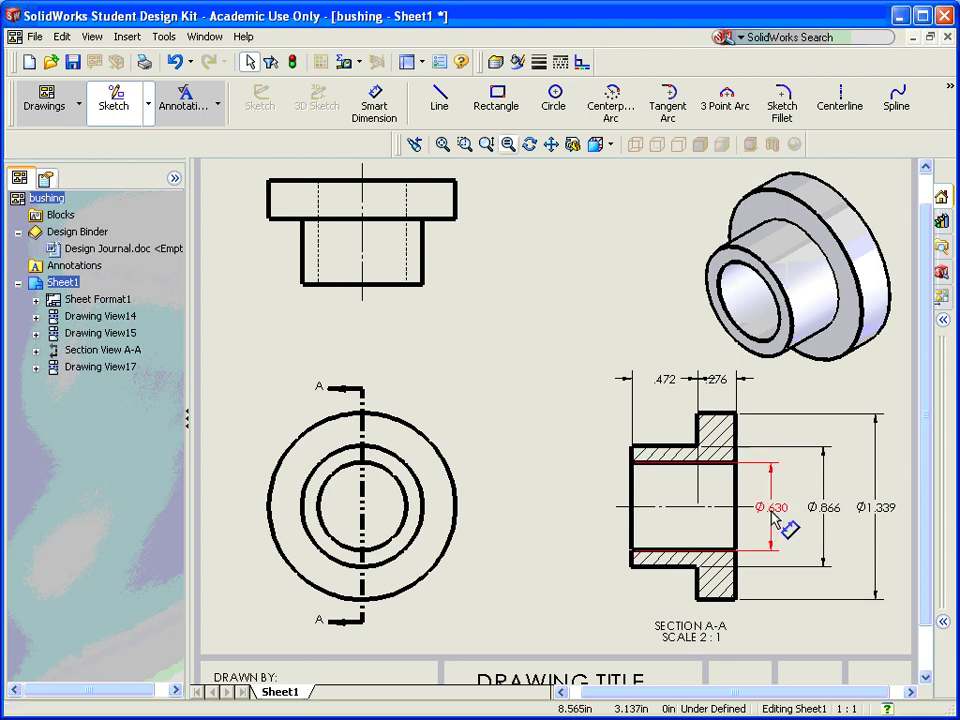
{"action": "left_click_drag", "start_coordinate": [770, 508], "coordinate": [599, 522]}
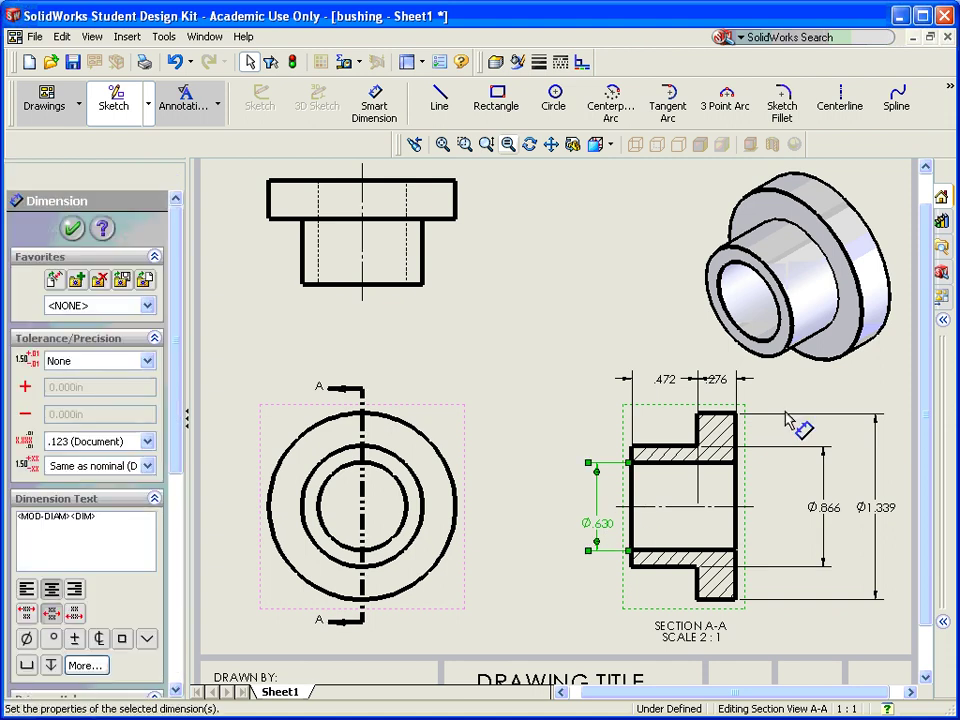
{"action": "left_click_drag", "start_coordinate": [813, 503], "coordinate": [570, 490]}
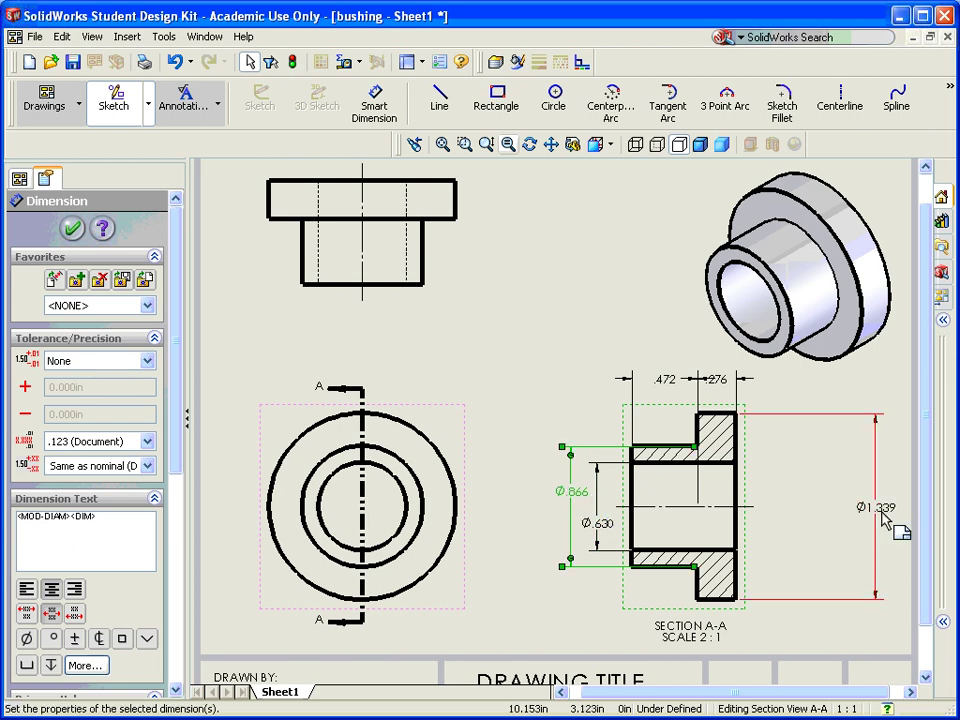
{"action": "left_click_drag", "start_coordinate": [885, 516], "coordinate": [553, 528]}
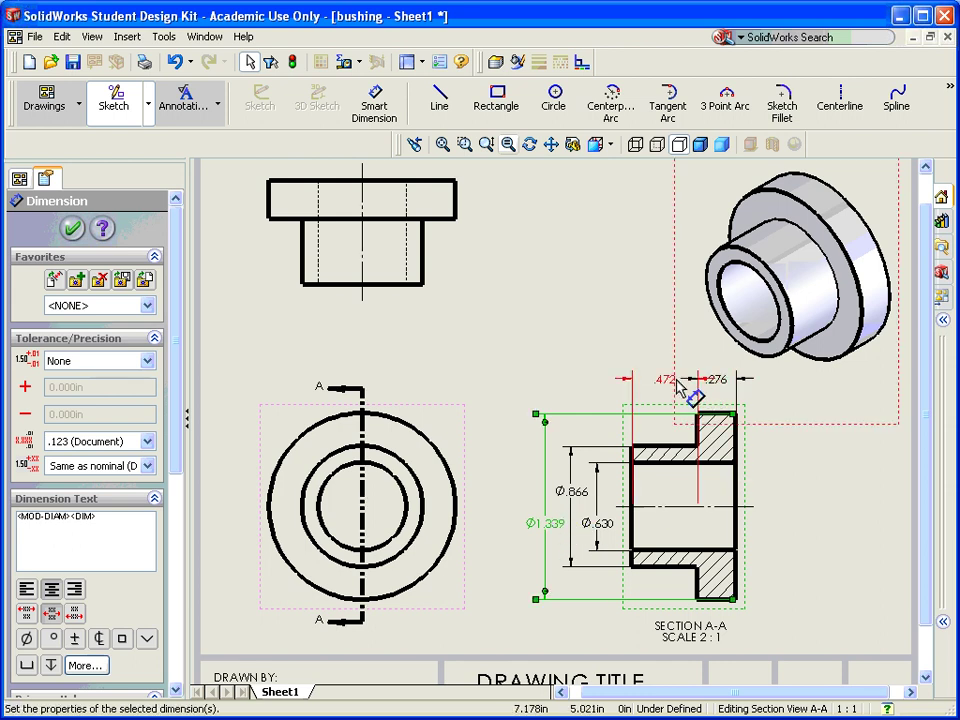
Zoom in above Section A-A and flip the .472 dimension's arrowheads inward
{"action": "scroll", "coordinate": [678, 392], "scroll_direction": "up", "scroll_amount": 5}
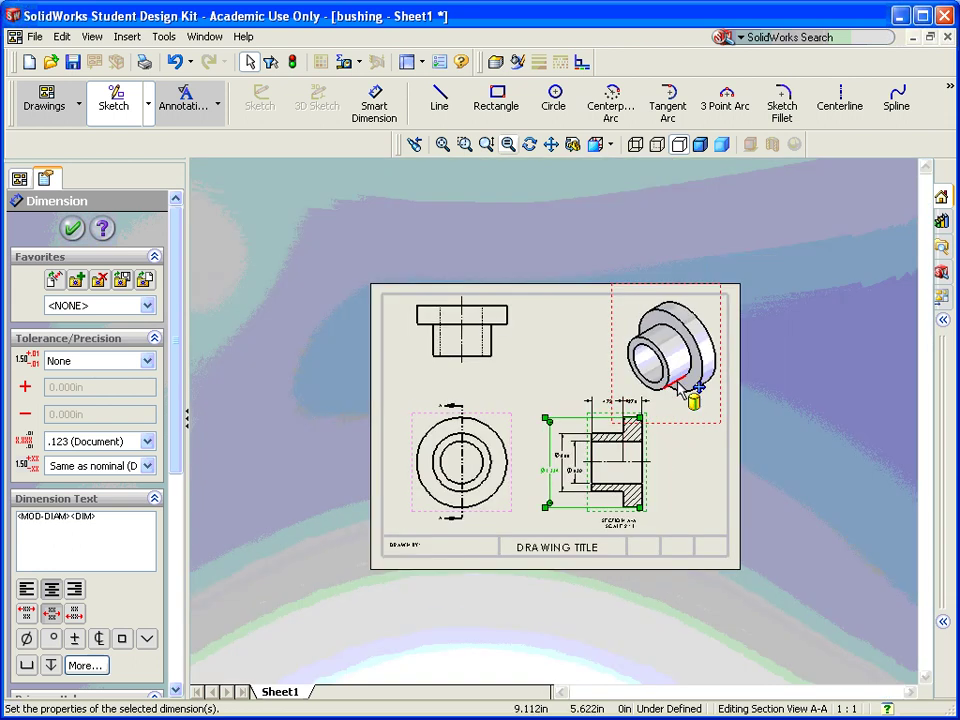
{"action": "scroll", "coordinate": [632, 404], "scroll_direction": "down", "scroll_amount": 2}
{"action": "scroll", "coordinate": [617, 405], "scroll_direction": "down", "scroll_amount": 4}
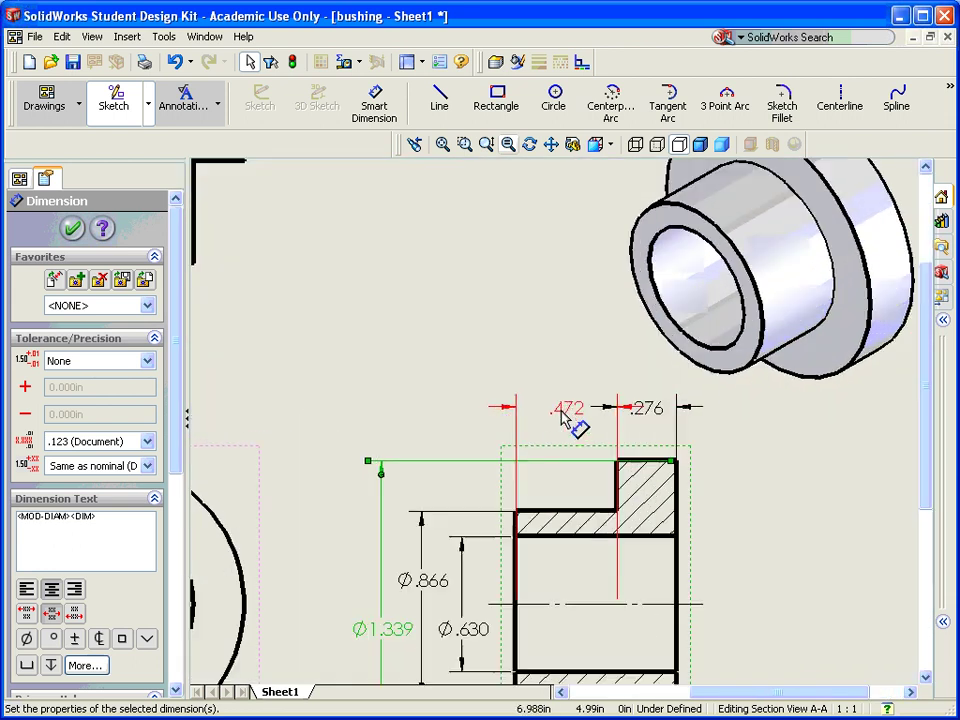
{"action": "scroll", "coordinate": [610, 418], "scroll_direction": "down", "scroll_amount": 1}
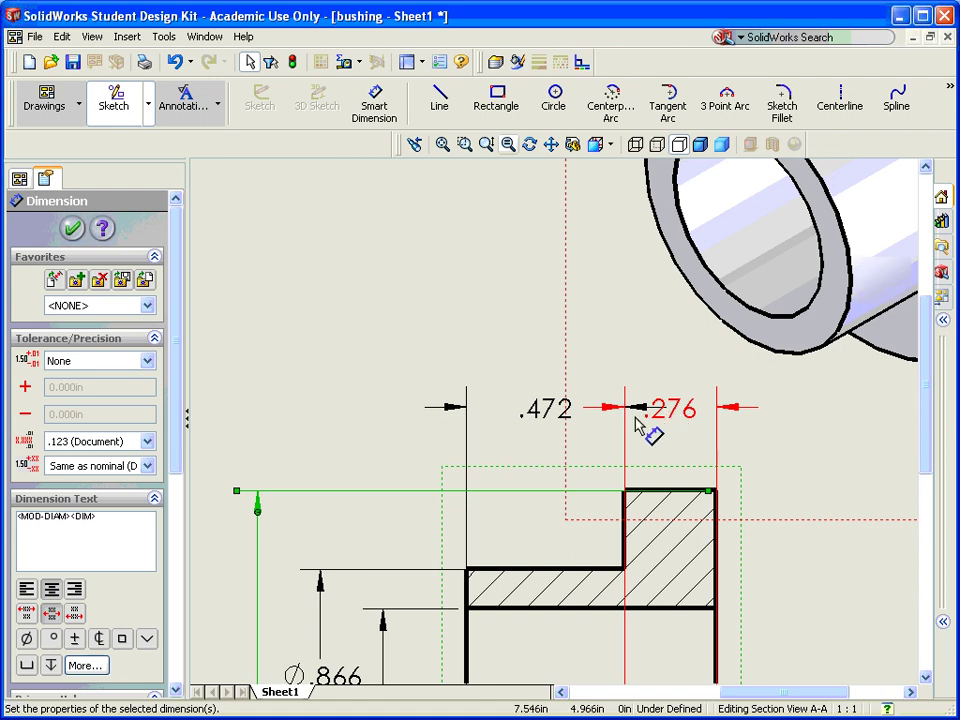
{"action": "left_click", "coordinate": [539, 415]}
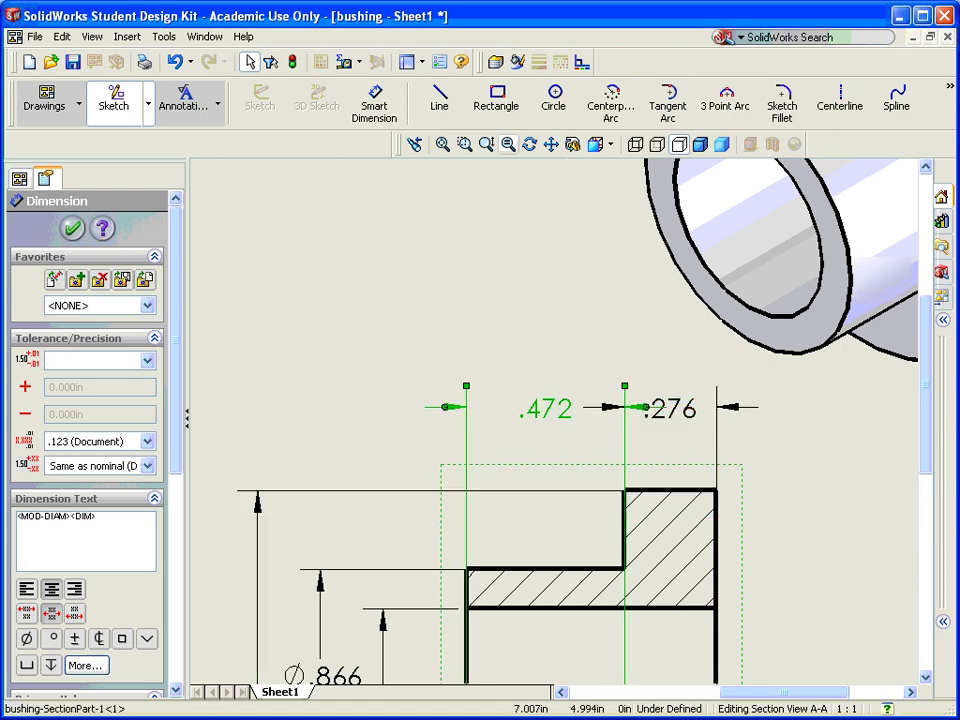
{"action": "left_click", "coordinate": [646, 412], "text": "ctrl"}
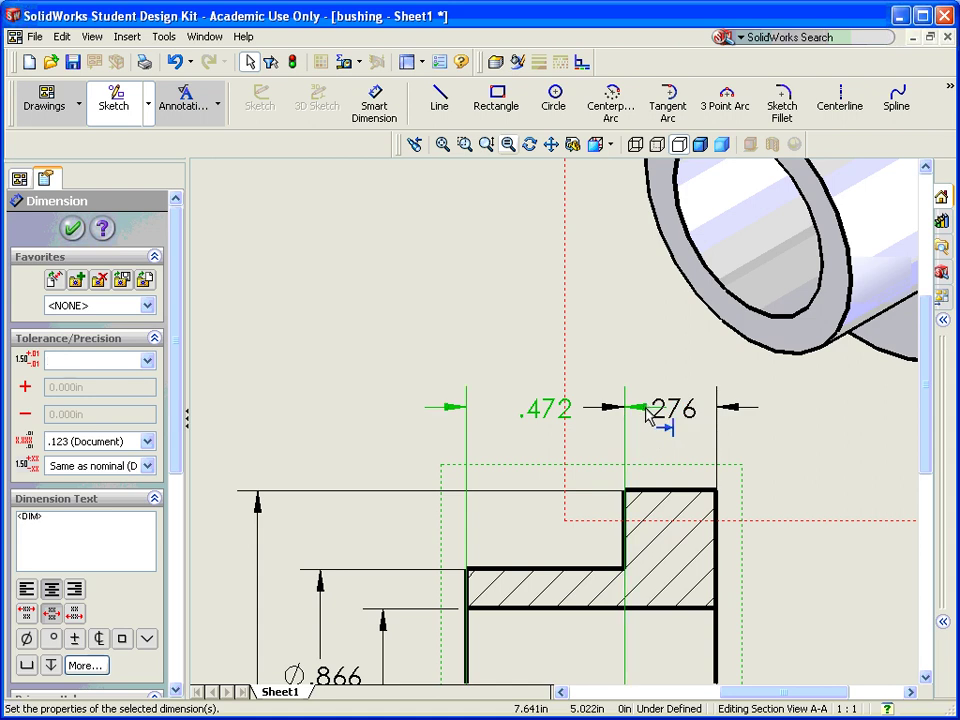
{"action": "left_click", "coordinate": [446, 408]}
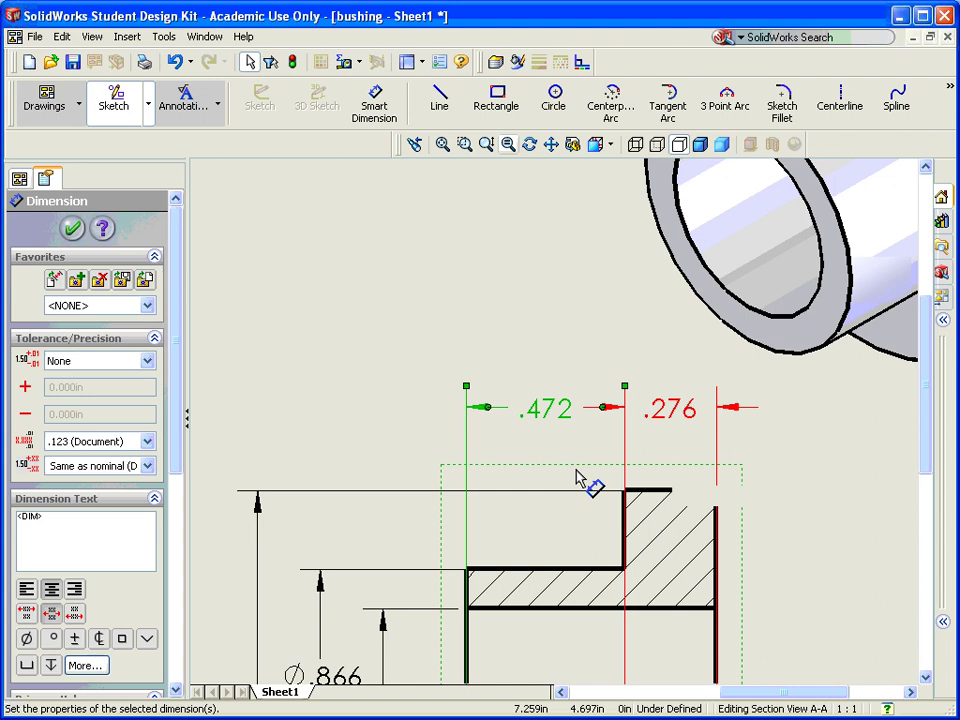
{"action": "left_click", "coordinate": [627, 440]}
{"action": "scroll", "coordinate": [652, 463], "scroll_direction": "down", "scroll_amount": 2}
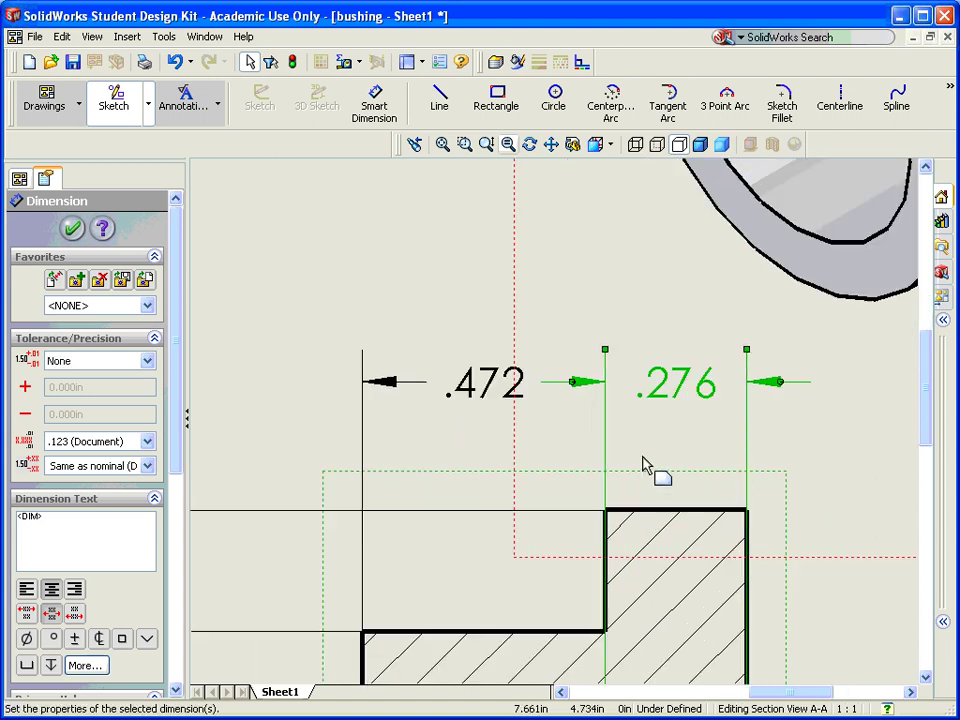
Shorten the .276 extension lines and the Ø.866 upper extension line to the section's corners
{"action": "scroll", "coordinate": [648, 472], "scroll_direction": "up", "scroll_amount": 3}
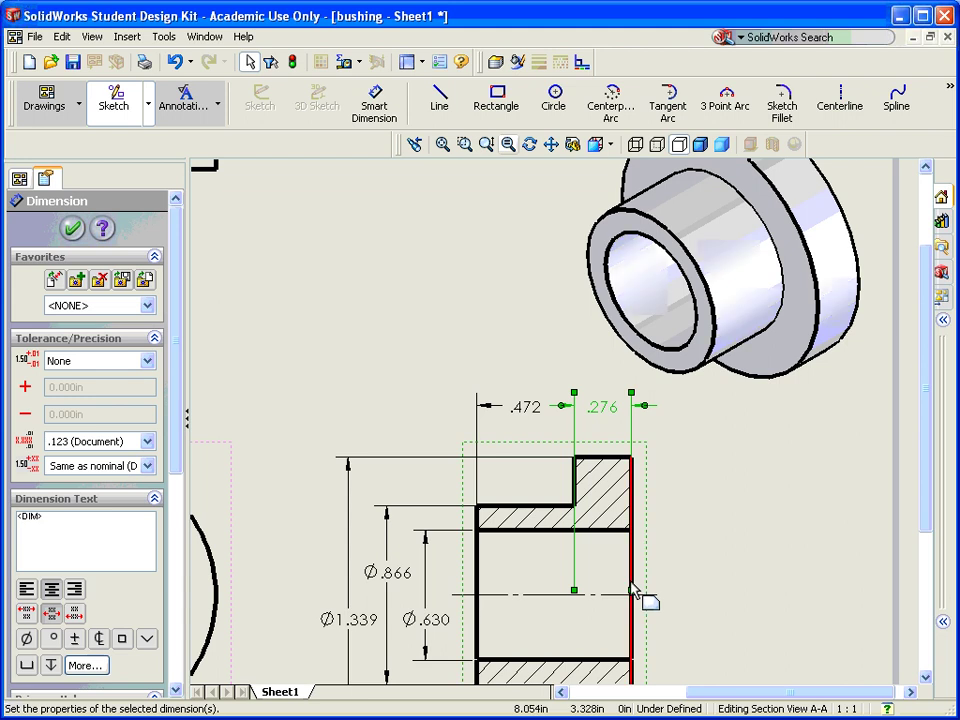
{"action": "scroll", "coordinate": [631, 575], "scroll_direction": "down", "scroll_amount": 2}
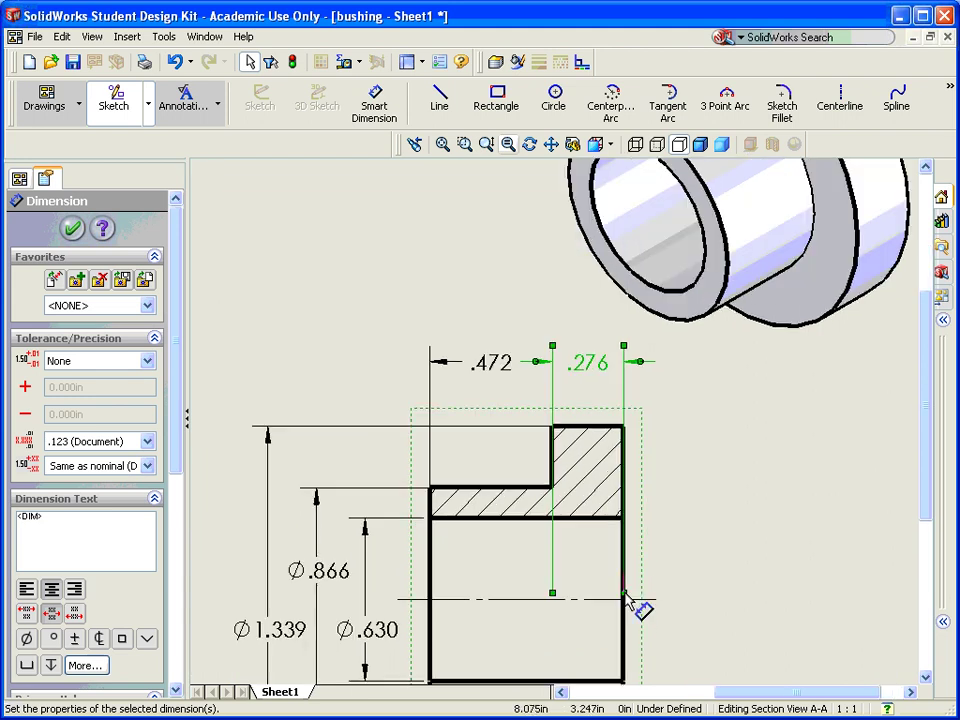
{"action": "left_click_drag", "start_coordinate": [621, 462], "coordinate": [625, 430]}
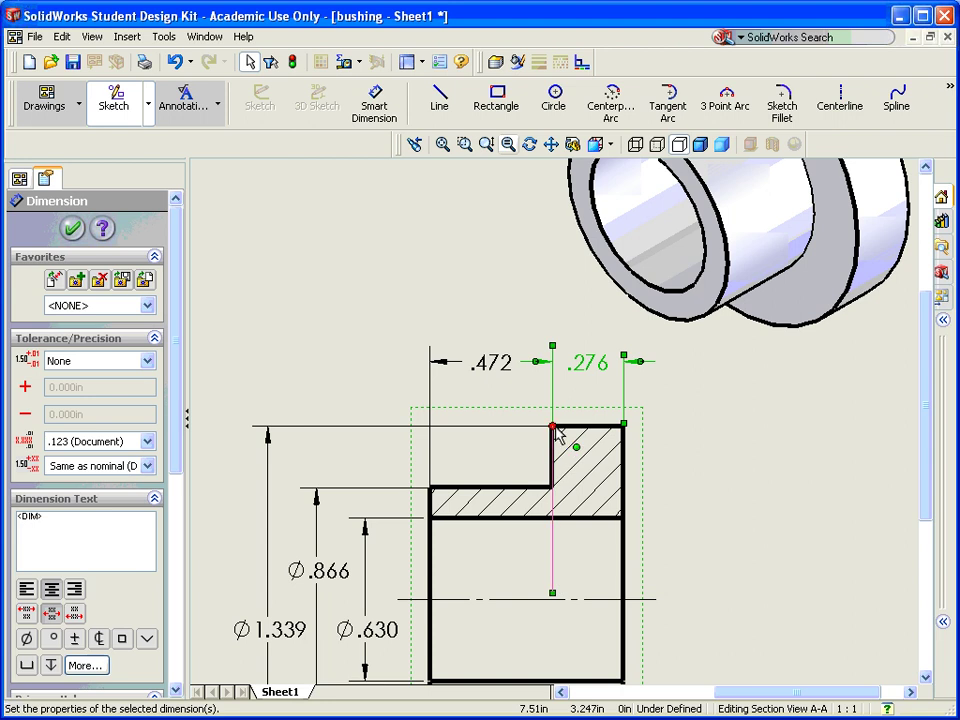
{"action": "left_click_drag", "start_coordinate": [558, 432], "coordinate": [553, 427]}
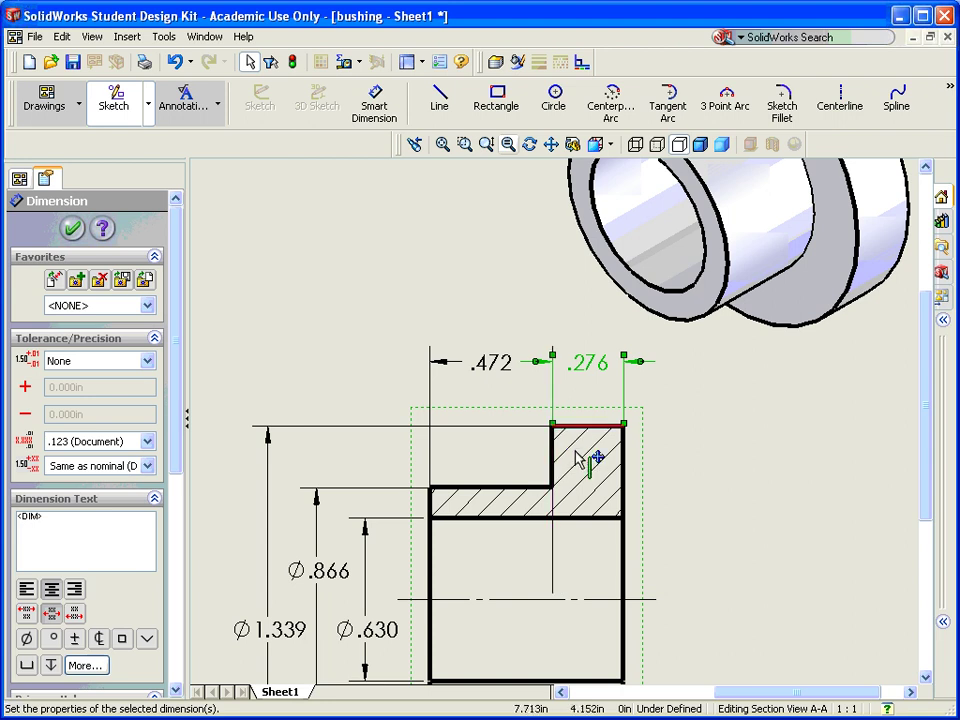
{"action": "left_click", "coordinate": [396, 497]}
{"action": "left_click_drag", "start_coordinate": [564, 551], "coordinate": [548, 493]}
{"action": "left_click_drag", "start_coordinate": [430, 491], "coordinate": [429, 489]}
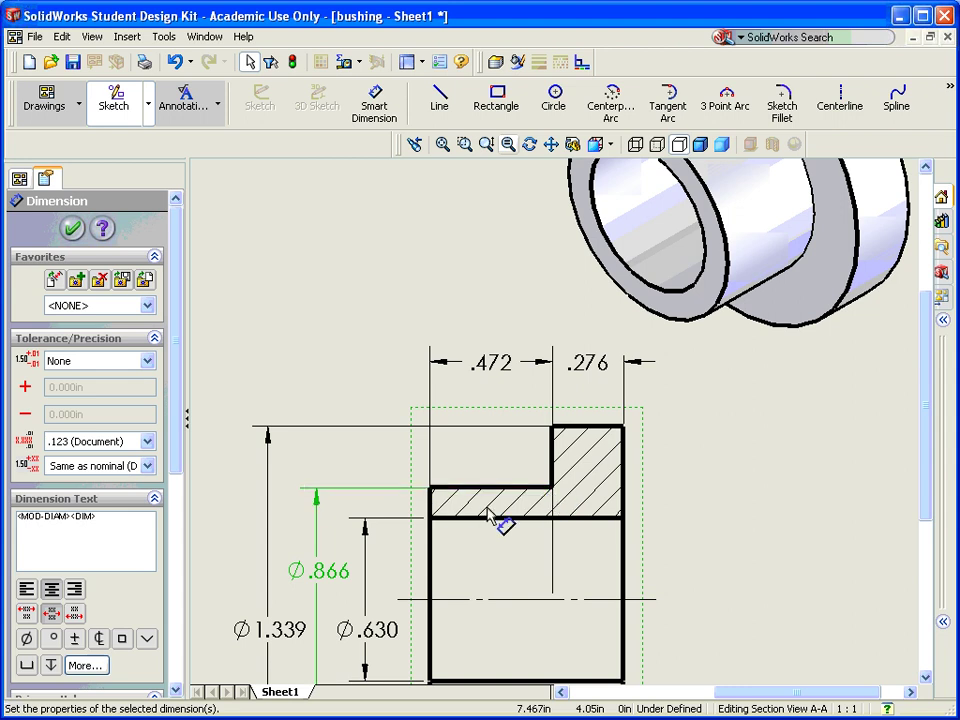
Anchor the .472 extension lines to the step corner, then zoom to fit the sheet
{"action": "left_click", "coordinate": [553, 568]}
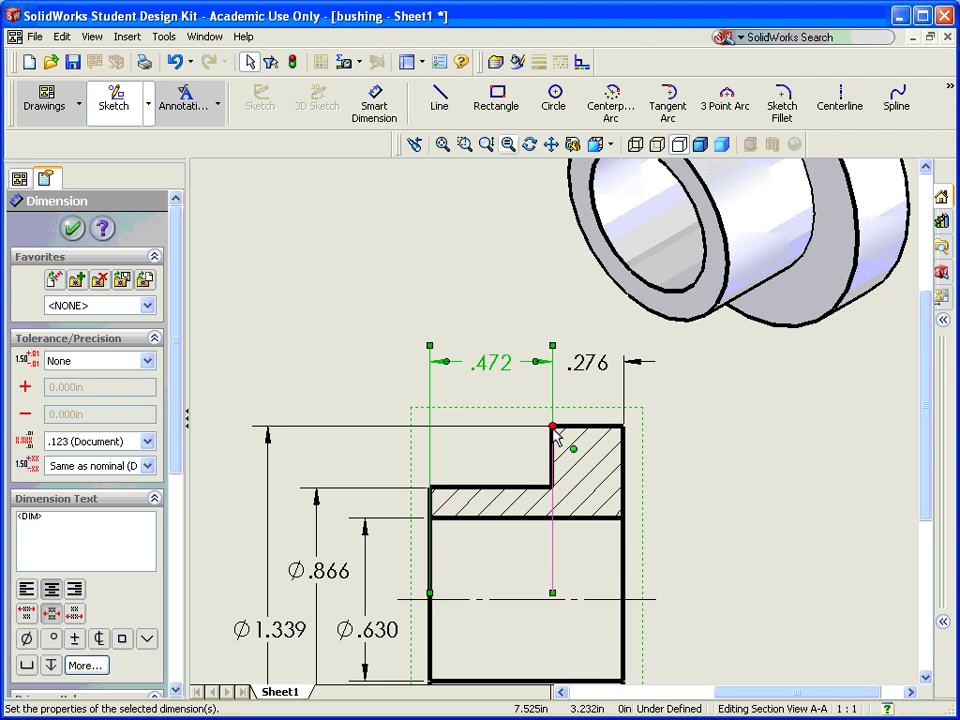
{"action": "left_click_drag", "start_coordinate": [556, 430], "coordinate": [554, 427]}
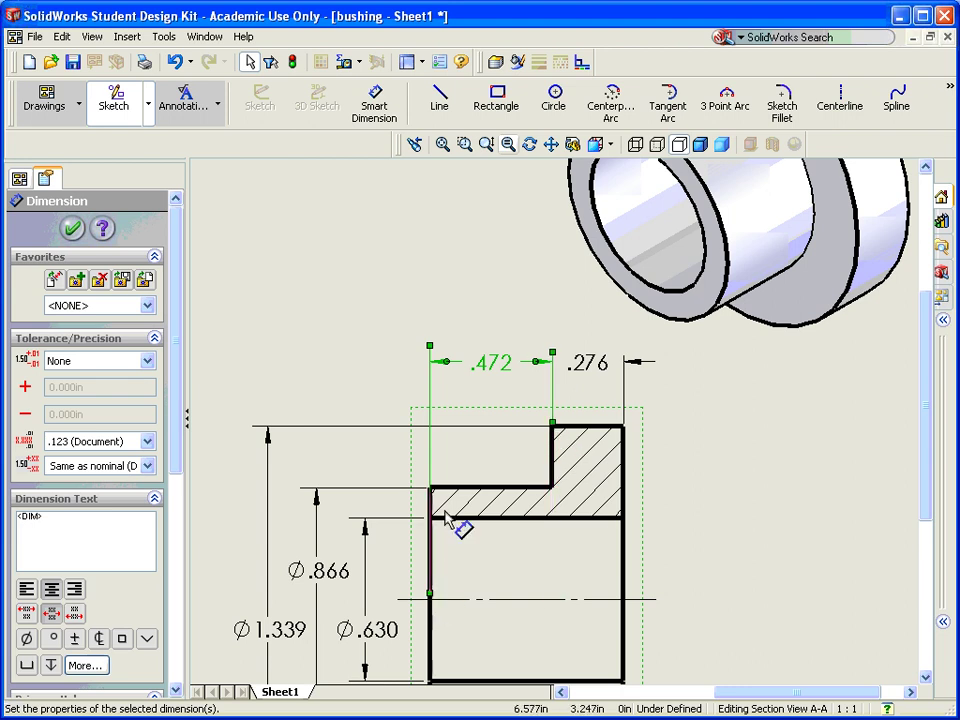
{"action": "left_click_drag", "start_coordinate": [432, 491], "coordinate": [431, 484]}
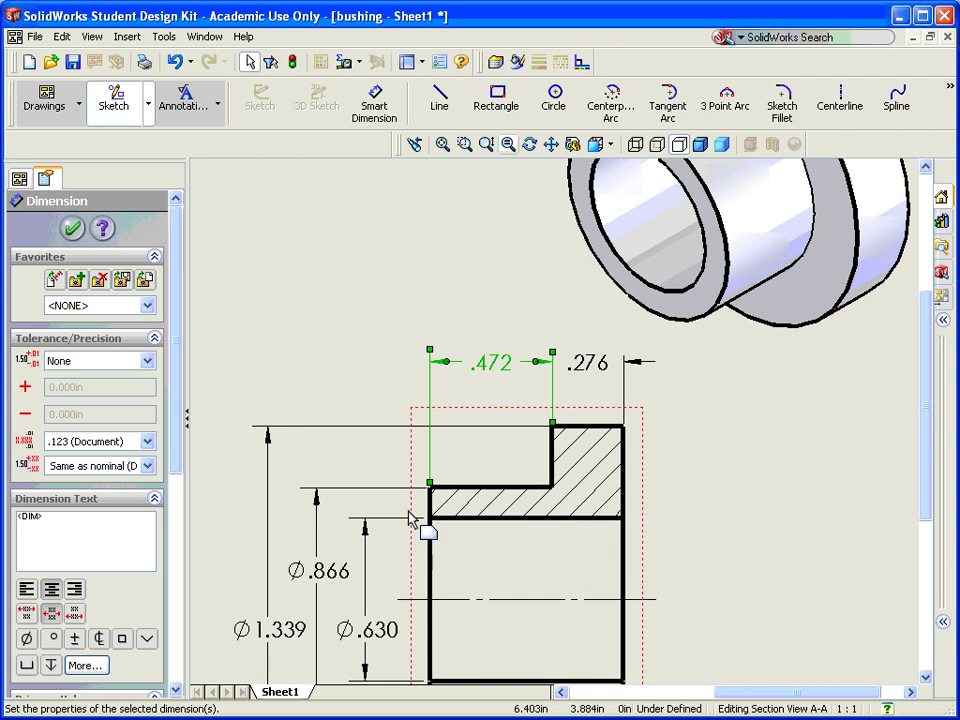
{"action": "scroll", "coordinate": [500, 582], "scroll_direction": "down", "scroll_amount": 2}
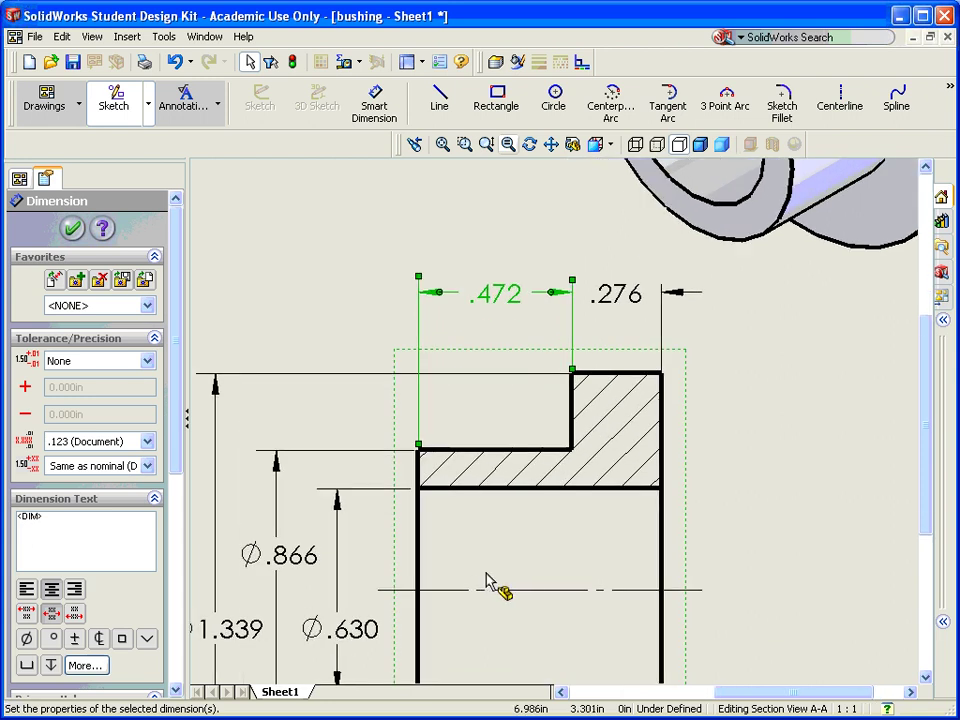
{"action": "scroll", "coordinate": [492, 581], "scroll_direction": "up", "scroll_amount": 3}
{"action": "scroll", "coordinate": [479, 572], "scroll_direction": "up", "scroll_amount": 1}
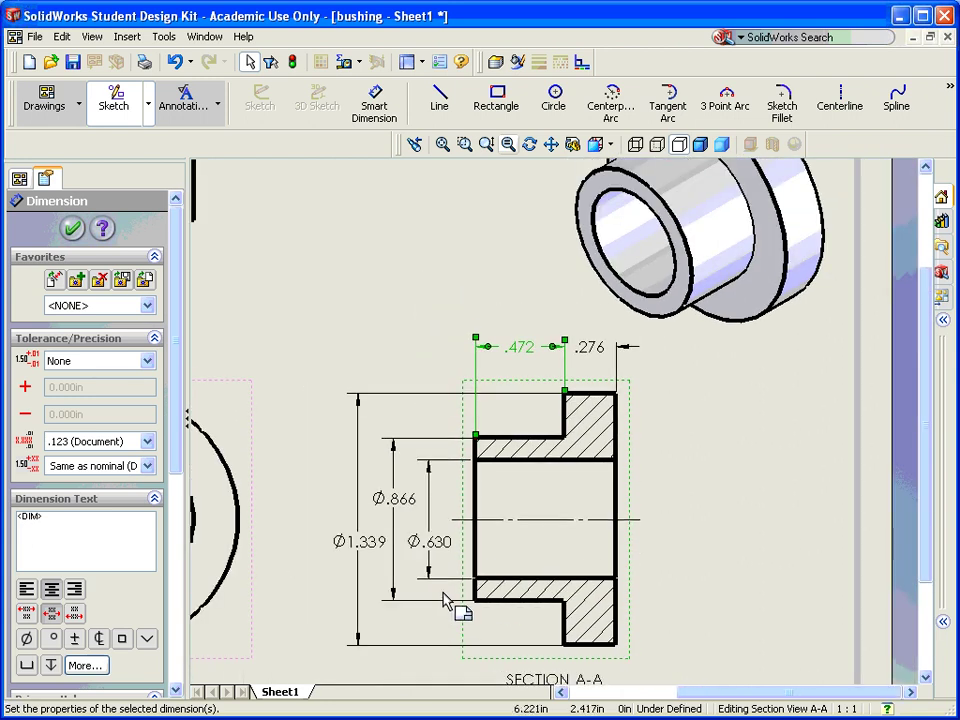
{"action": "left_click", "coordinate": [454, 611]}
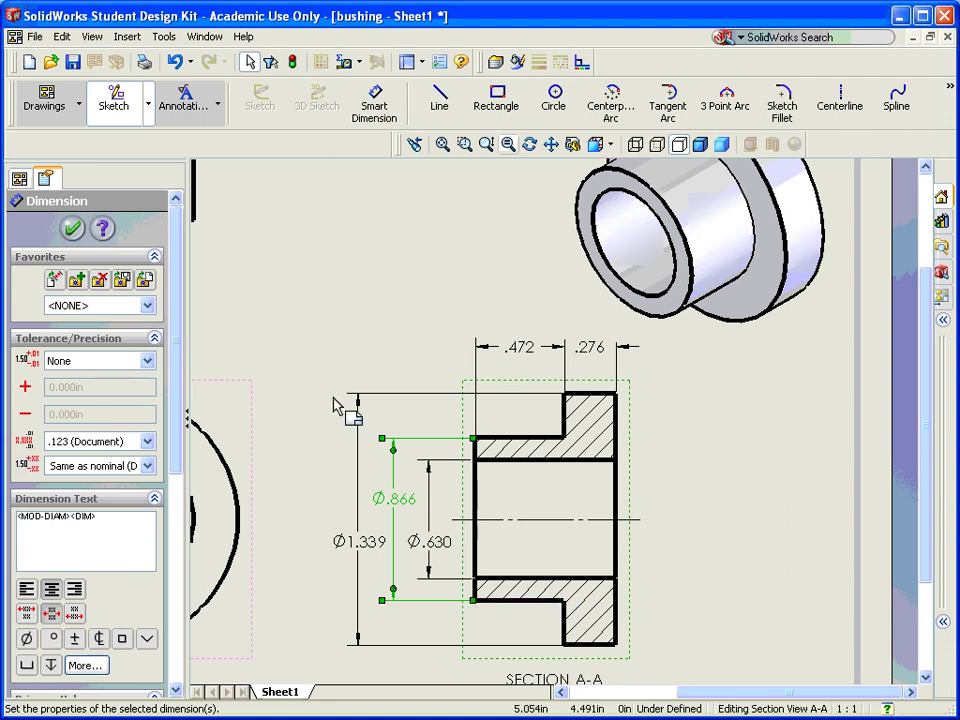
{"action": "scroll", "coordinate": [343, 407], "scroll_direction": "up", "scroll_amount": 2}
{"action": "scroll", "coordinate": [335, 403], "scroll_direction": "down", "scroll_amount": 1}
{"action": "scroll", "coordinate": [338, 400], "scroll_direction": "up", "scroll_amount": 2}
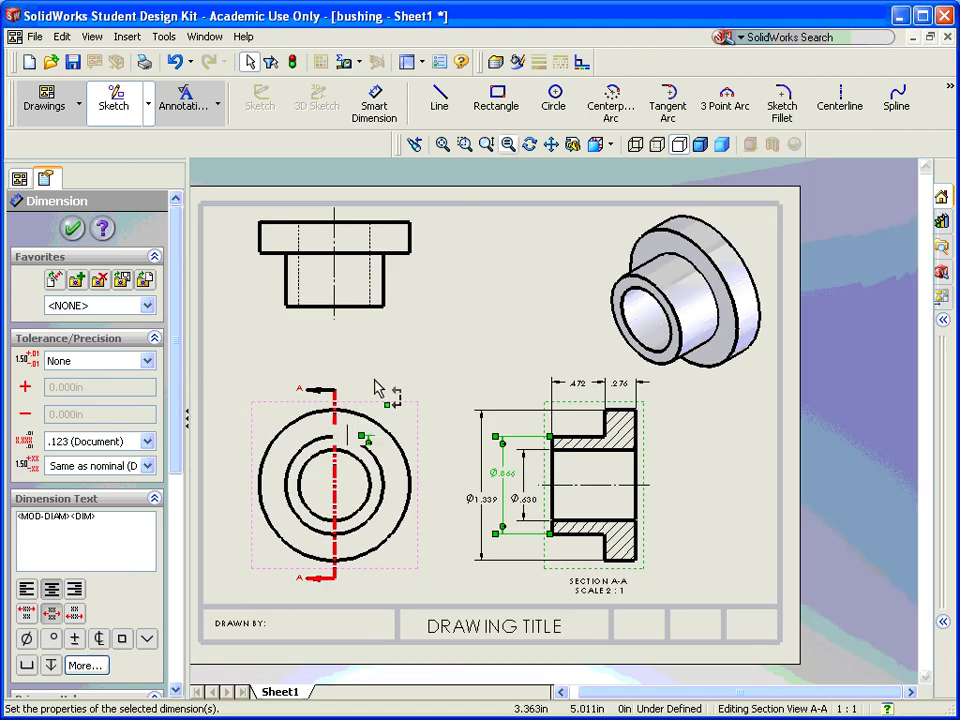
Add a Ø.866 diameter below the top view, replacing a plain .866 width dimension
{"action": "left_click", "coordinate": [374, 100]}
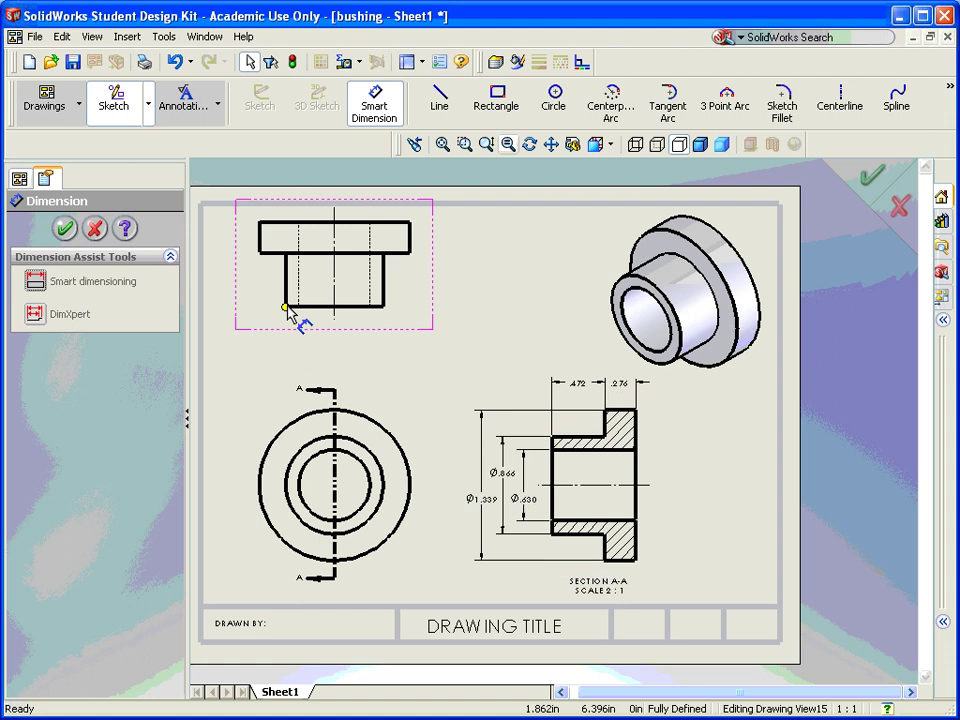
{"action": "left_click", "coordinate": [385, 313]}
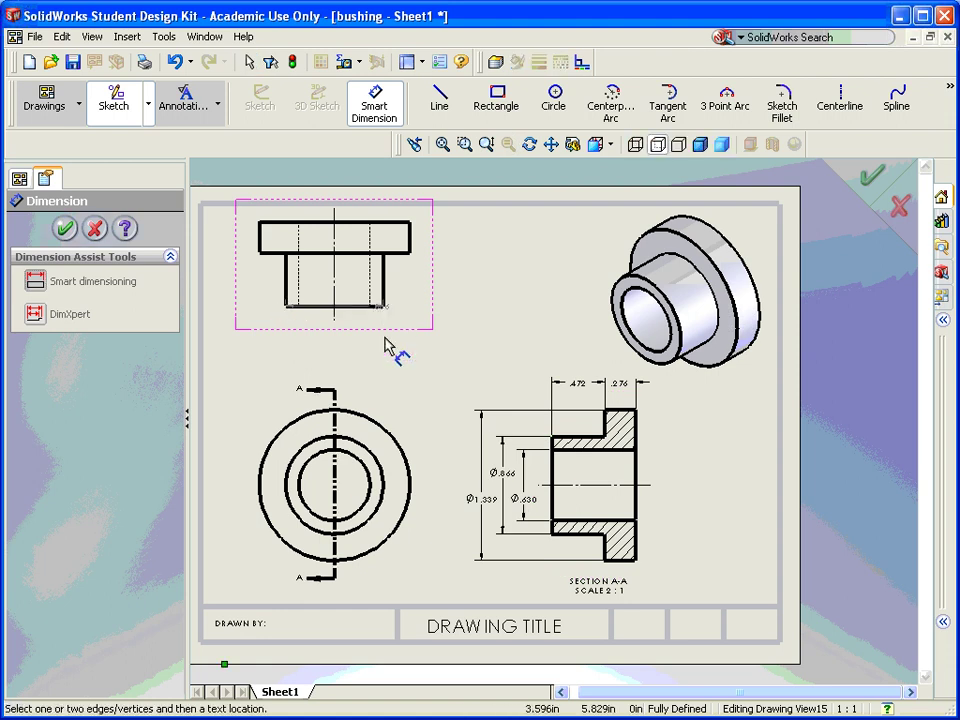
{"action": "left_click", "coordinate": [344, 357]}
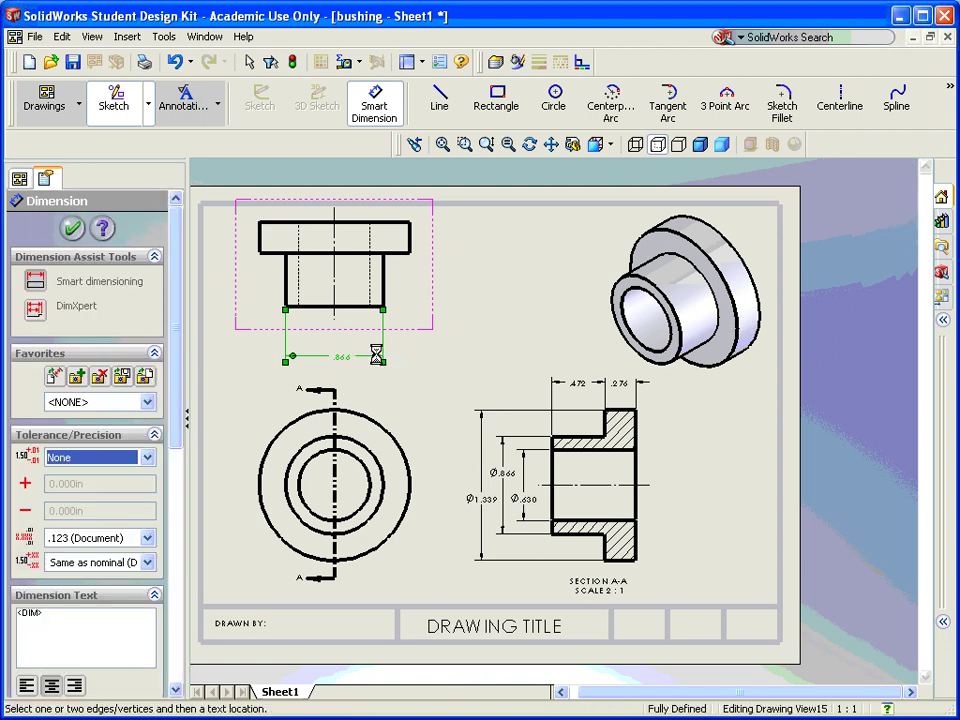
{"action": "key", "text": "Delete"}
{"action": "left_click", "coordinate": [386, 290]}
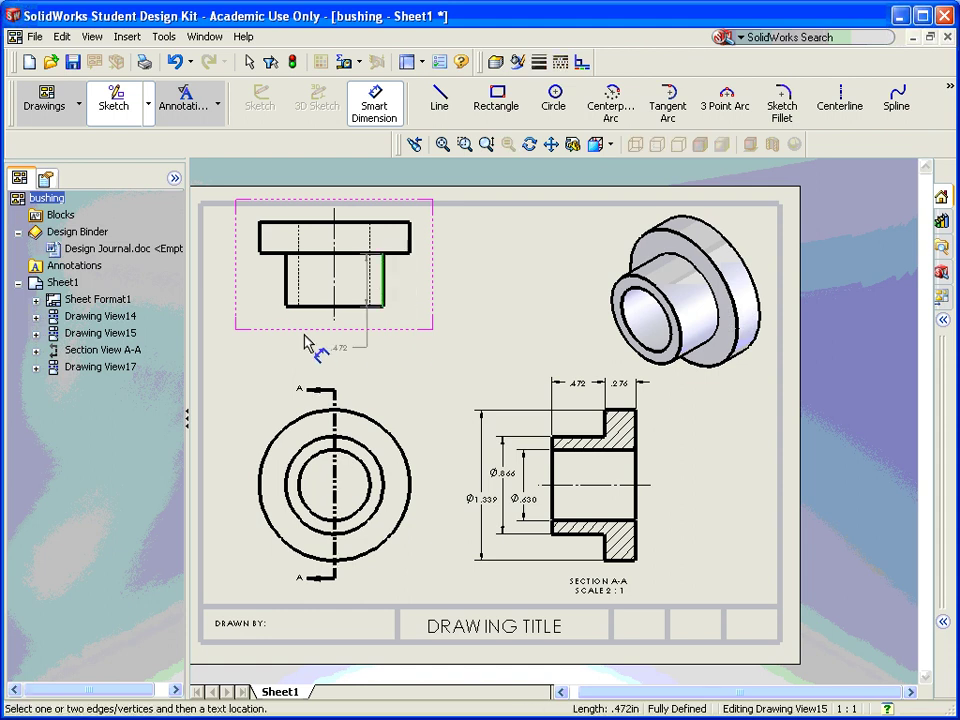
{"action": "left_click", "coordinate": [290, 292]}
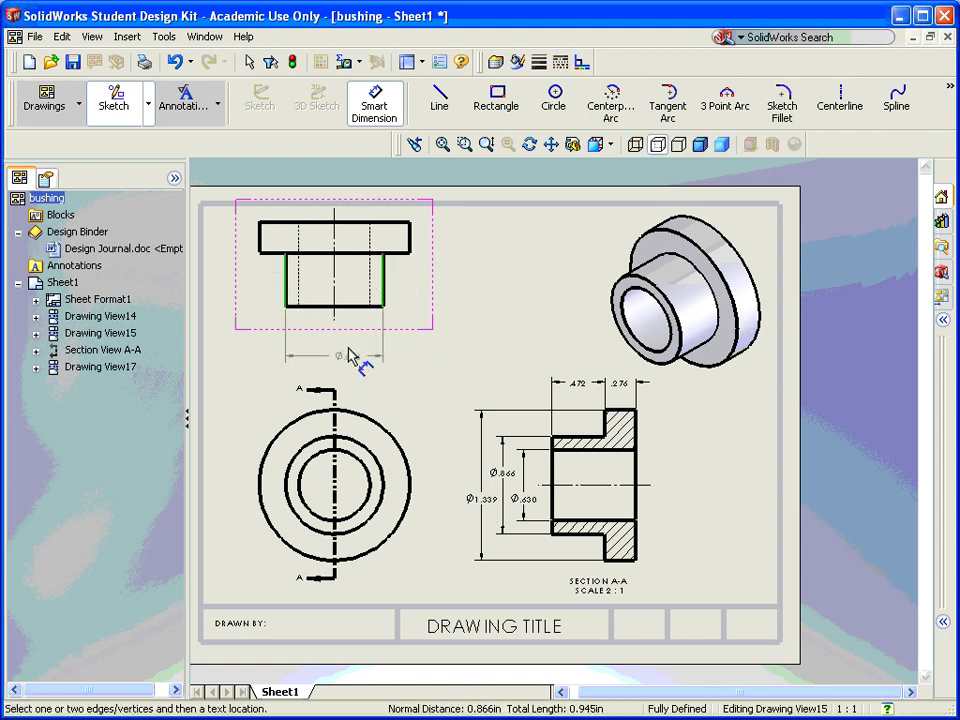
{"action": "left_click", "coordinate": [409, 364]}
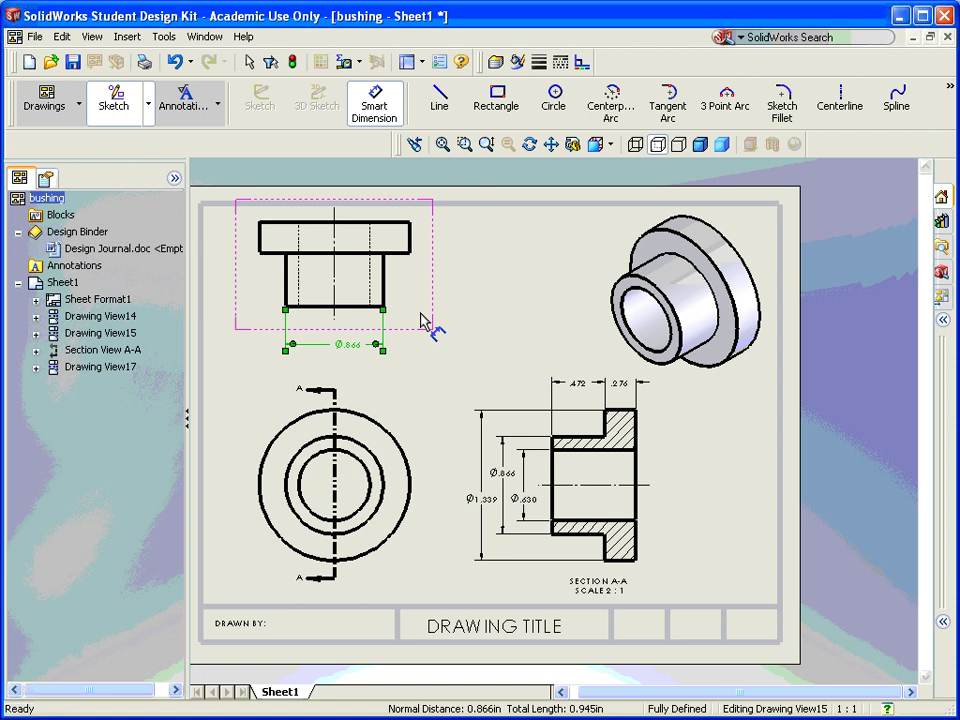
Add the flange's Ø1.339 diameter dimension below the top view
{"action": "left_click", "coordinate": [414, 246]}
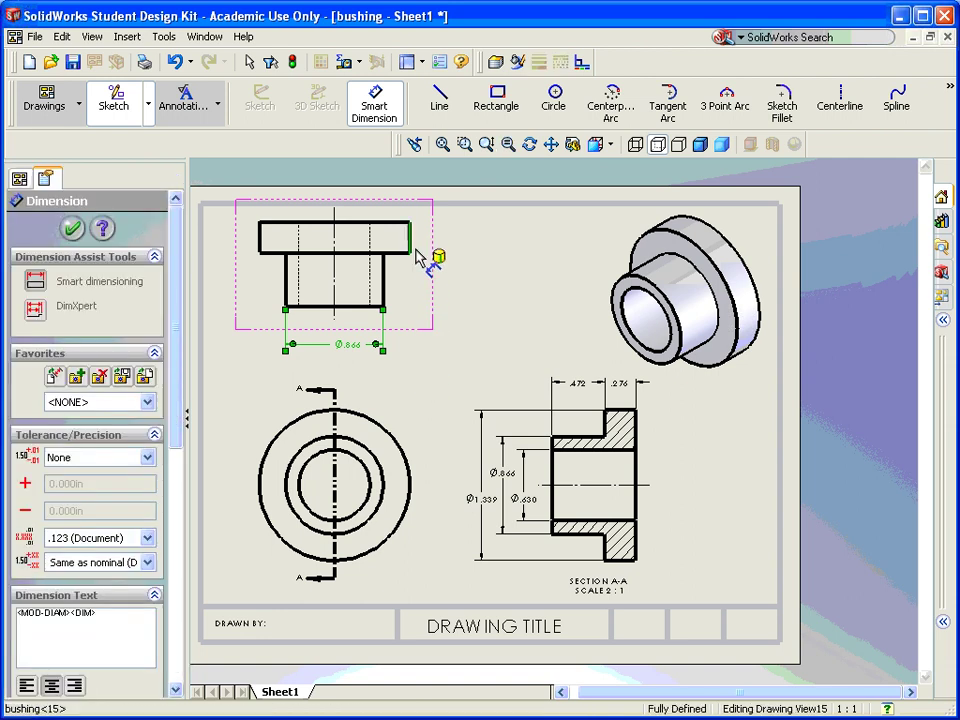
{"action": "left_click", "coordinate": [261, 246]}
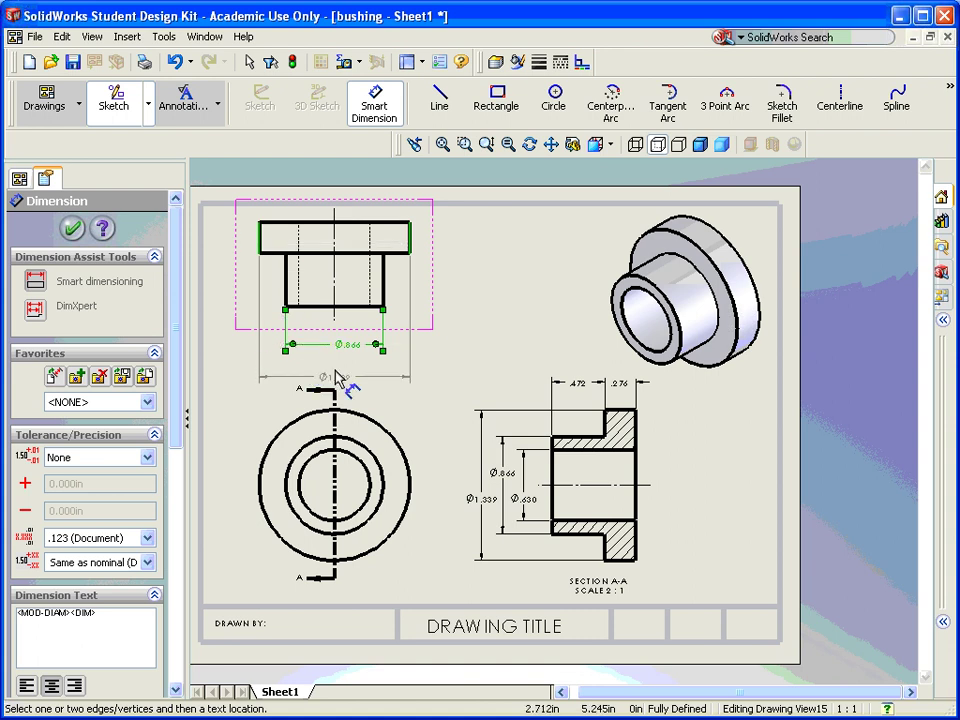
{"action": "left_click", "coordinate": [346, 373]}
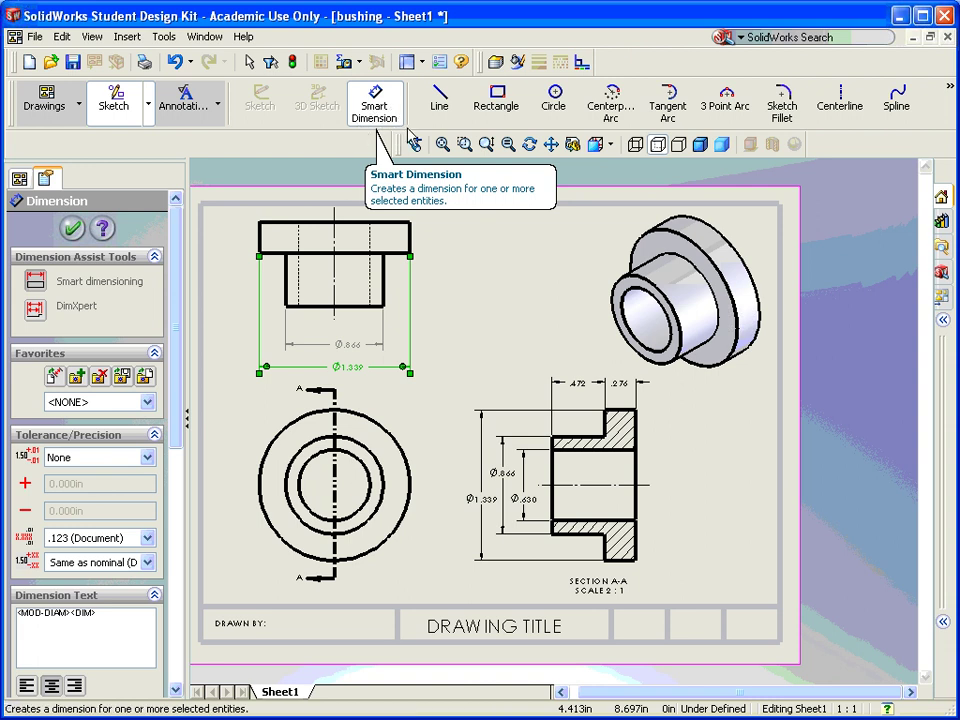
Dimension the front view's outer circle as Ø1.339, with a leader above and vertically at left
{"action": "left_click", "coordinate": [410, 454]}
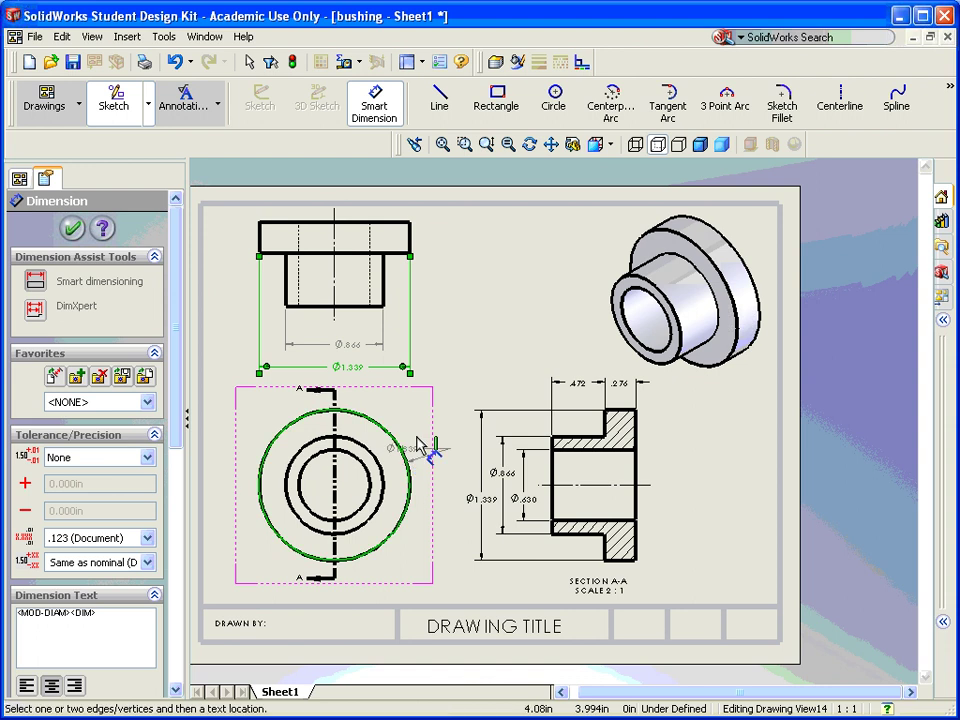
{"action": "left_click", "coordinate": [490, 386]}
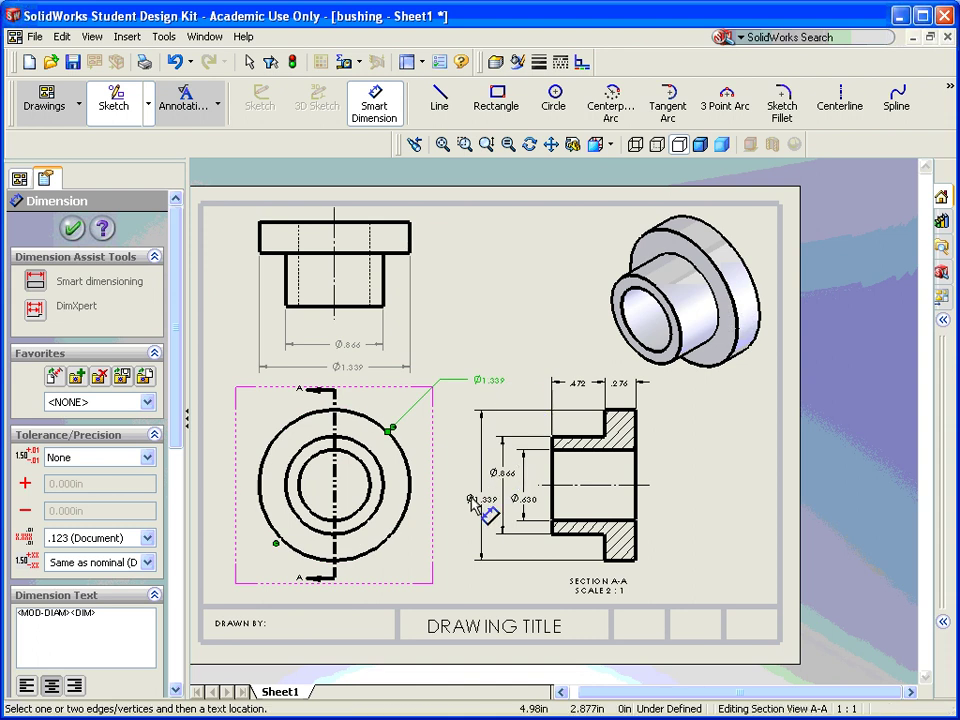
{"action": "left_click", "coordinate": [270, 466]}
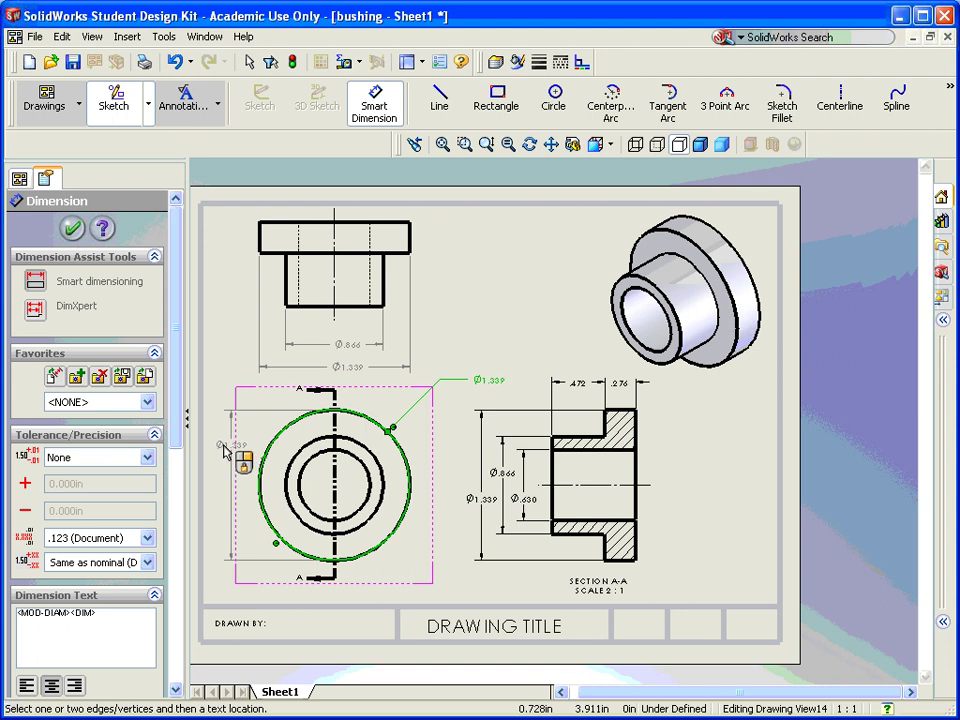
{"action": "left_click", "coordinate": [228, 452]}
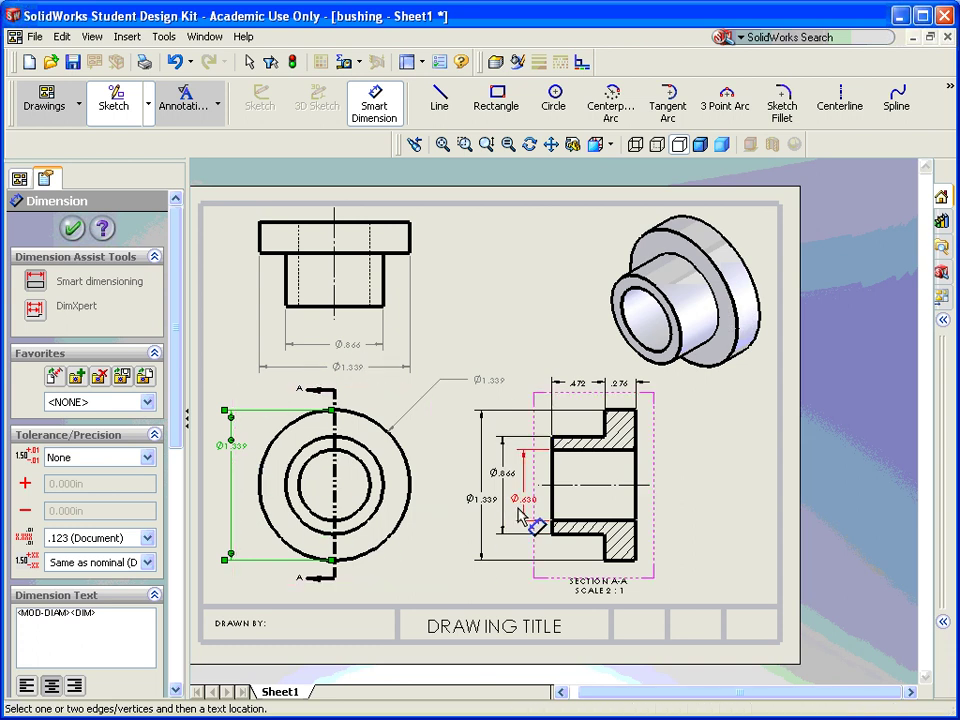
{"action": "key", "text": "Escape"}
{"action": "key", "text": "Escape"}
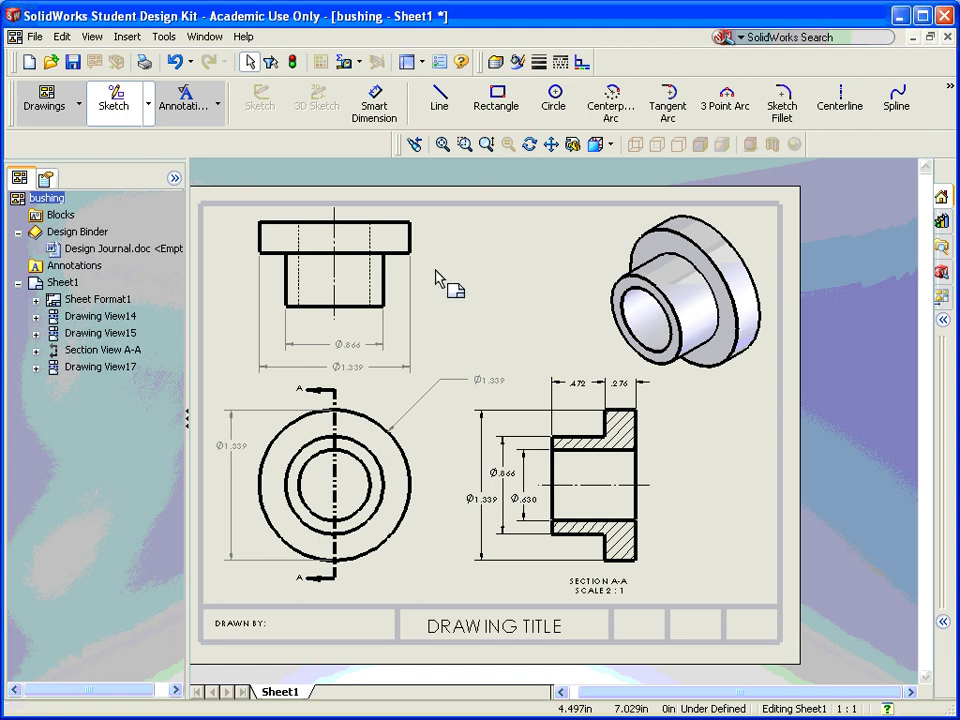
{"action": "left_click", "coordinate": [126, 40]}
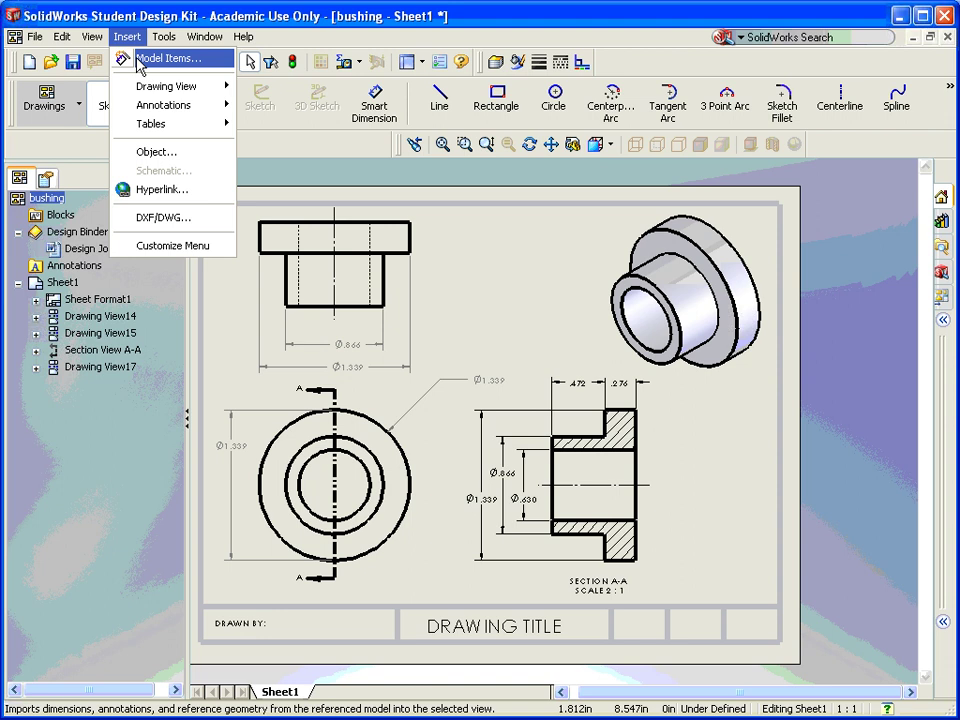
{"action": "left_click", "coordinate": [188, 60]}
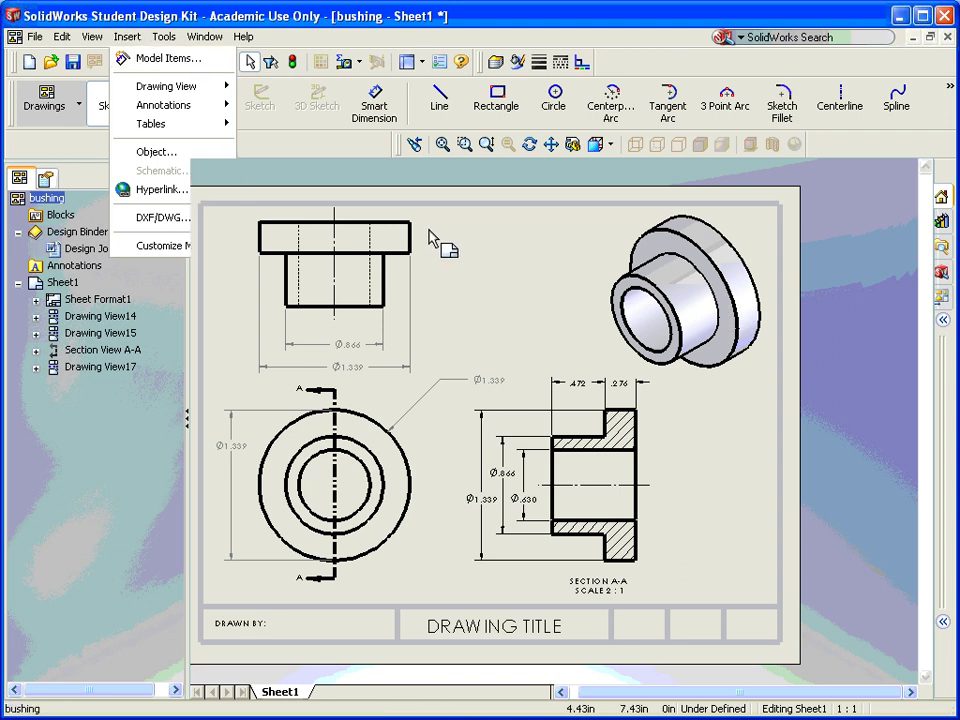